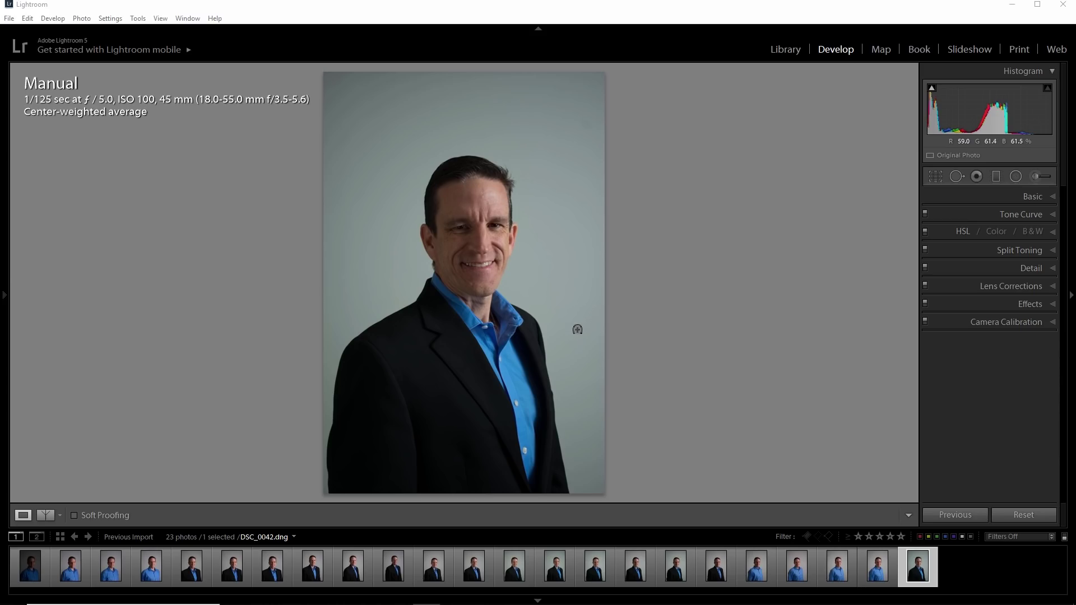
Step: Select portrait DSC_0042.dng and set its Clarity to +19 and Vibrance to +10
click(555, 577)
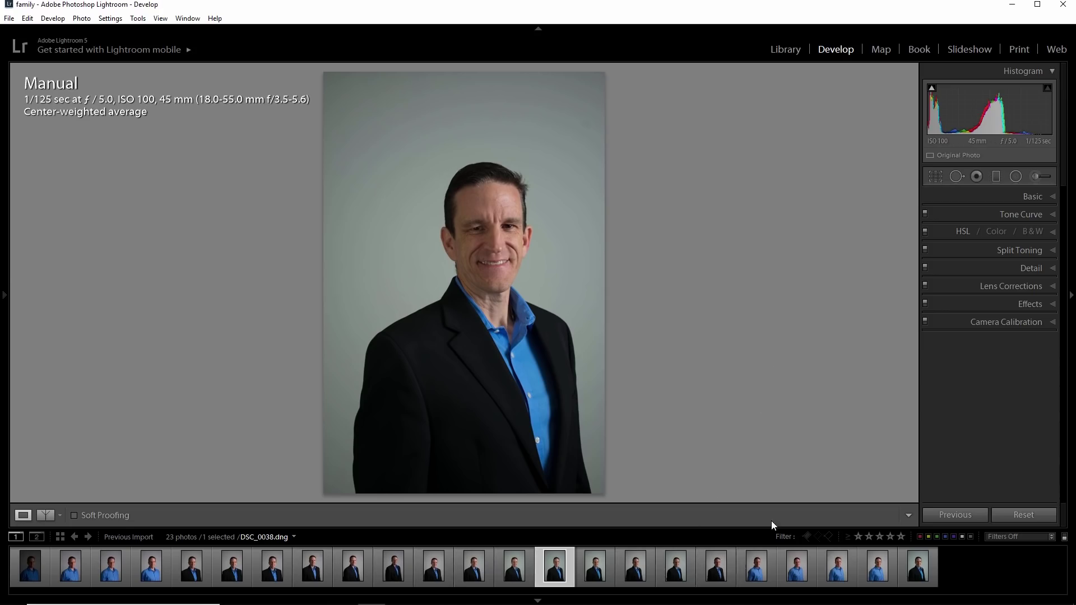
click(910, 573)
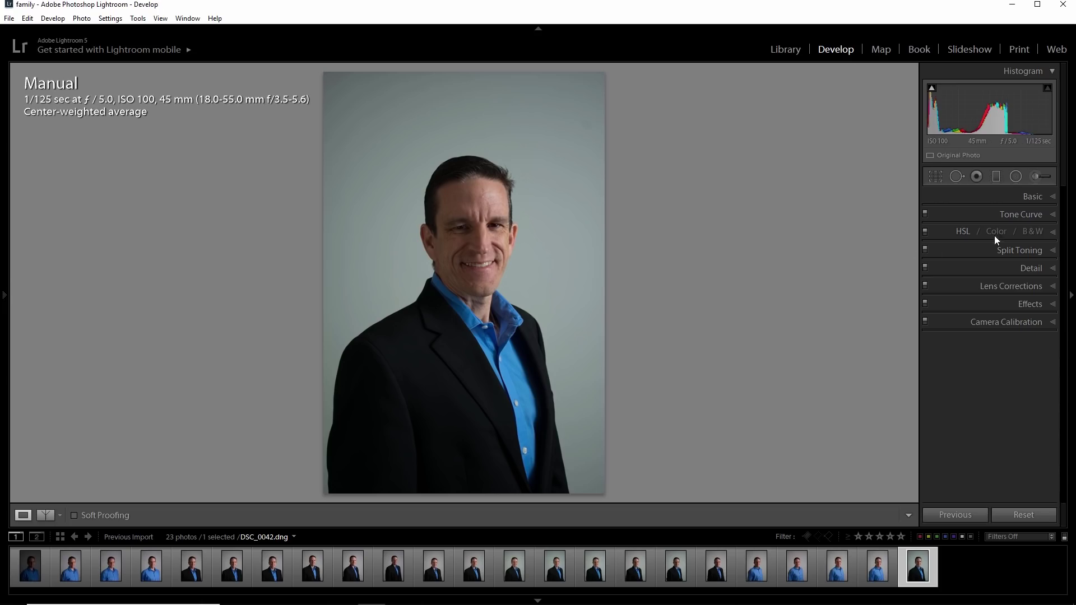
click(1054, 197)
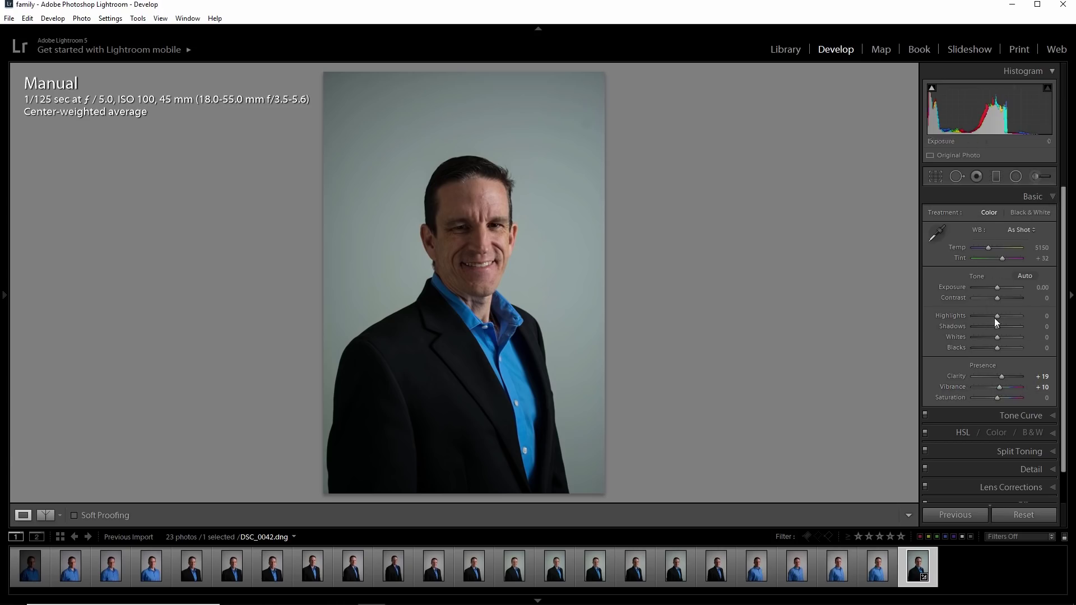
click(1053, 201)
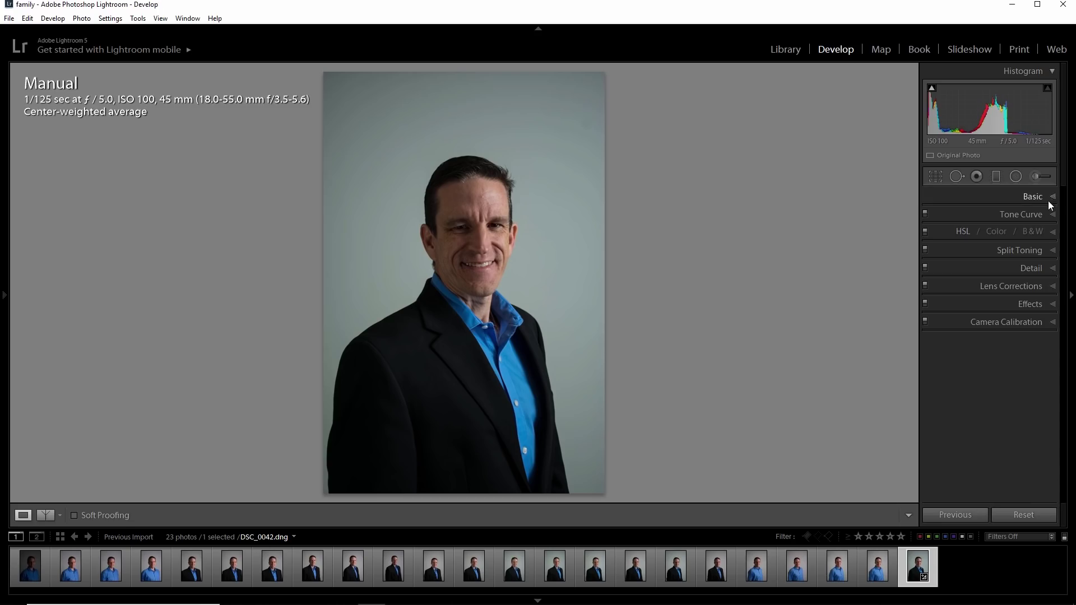
Step: Adjust the portrait's tone curve to Highlights +24 and Lights +15
click(1052, 216)
drag(997, 352, 1005, 352)
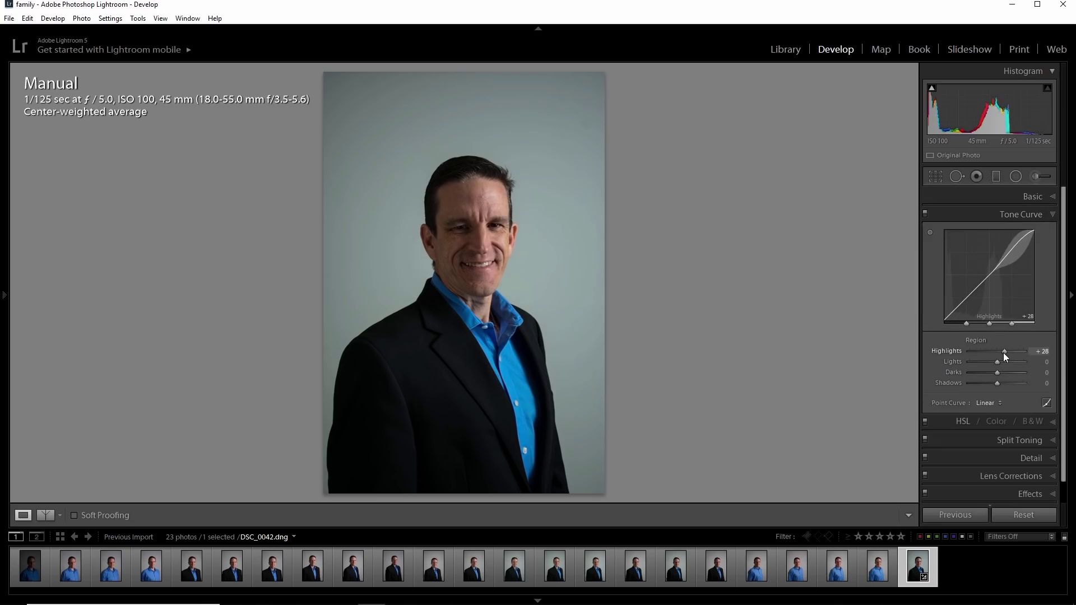
mouse_move(1004, 352)
mouse_down()
mouse_move(999, 361)
mouse_move(1026, 362)
mouse_move(1004, 359)
mouse_up()
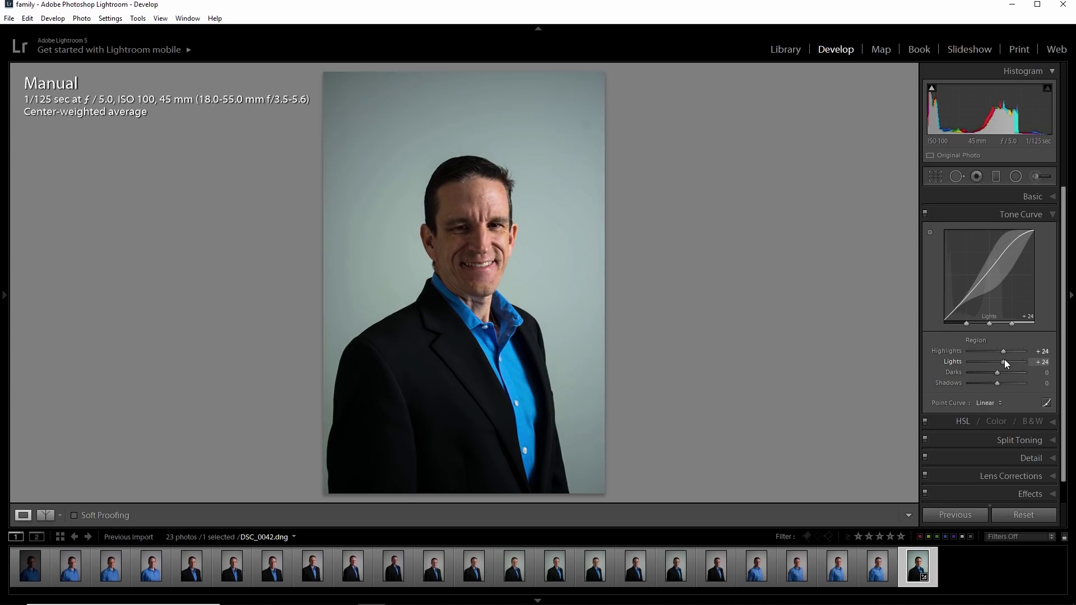
drag(1004, 359, 1003, 359)
drag(1003, 359, 1004, 358)
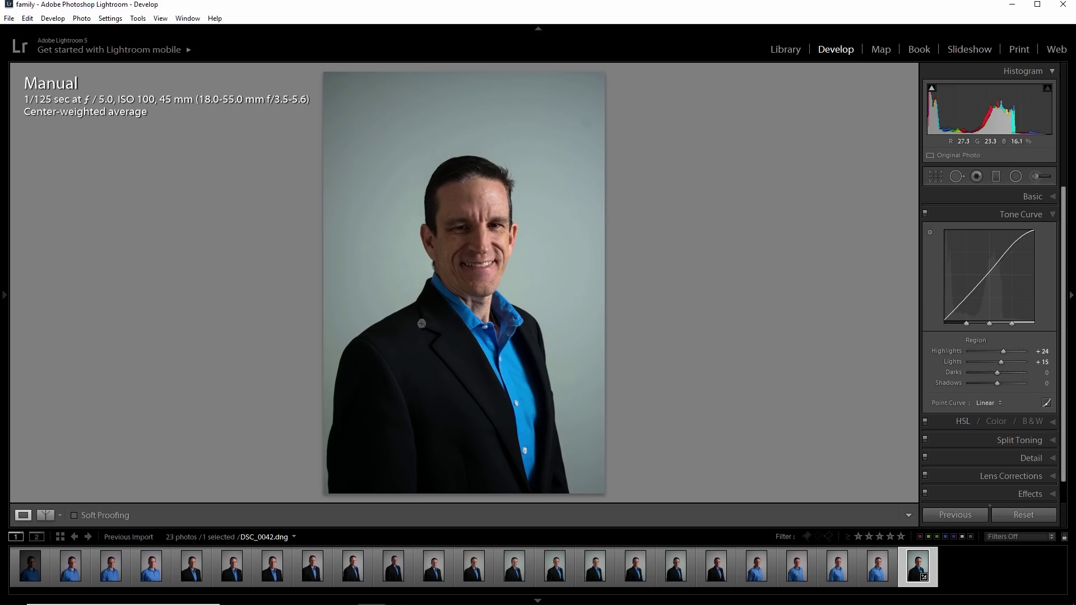
click(1053, 213)
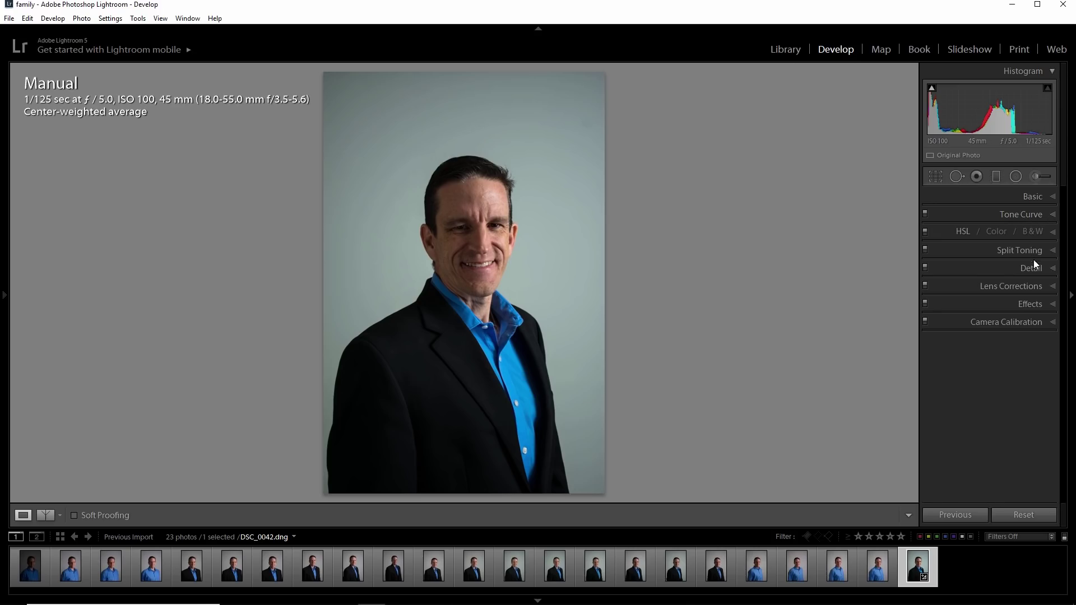
Step: Set the sharpening Amount to 87 with Masking at 73, and set Luminance noise reduction to 19
click(1052, 271)
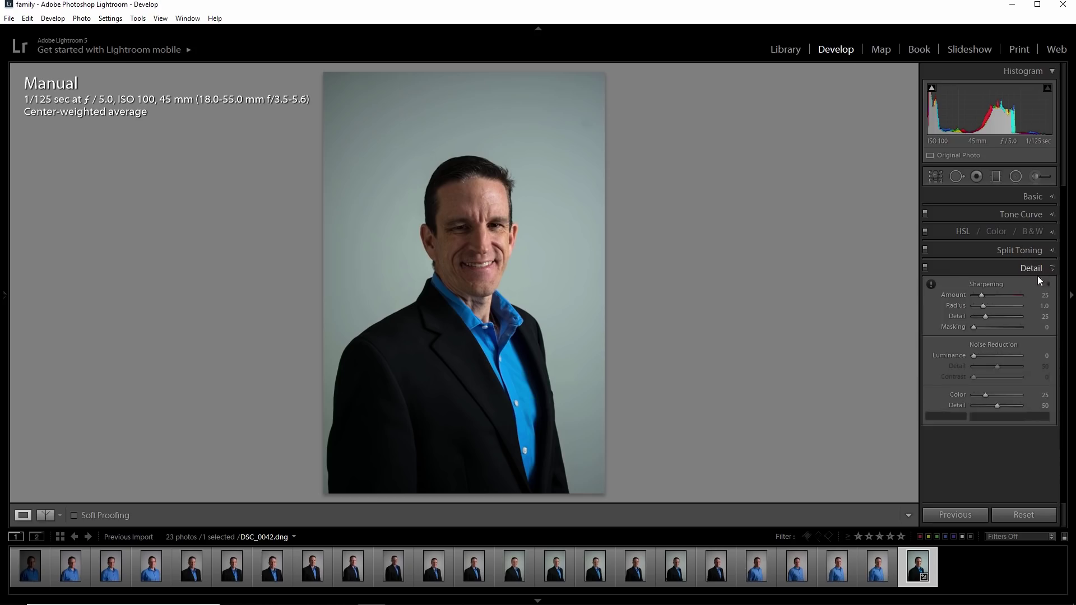
drag(982, 299, 989, 300)
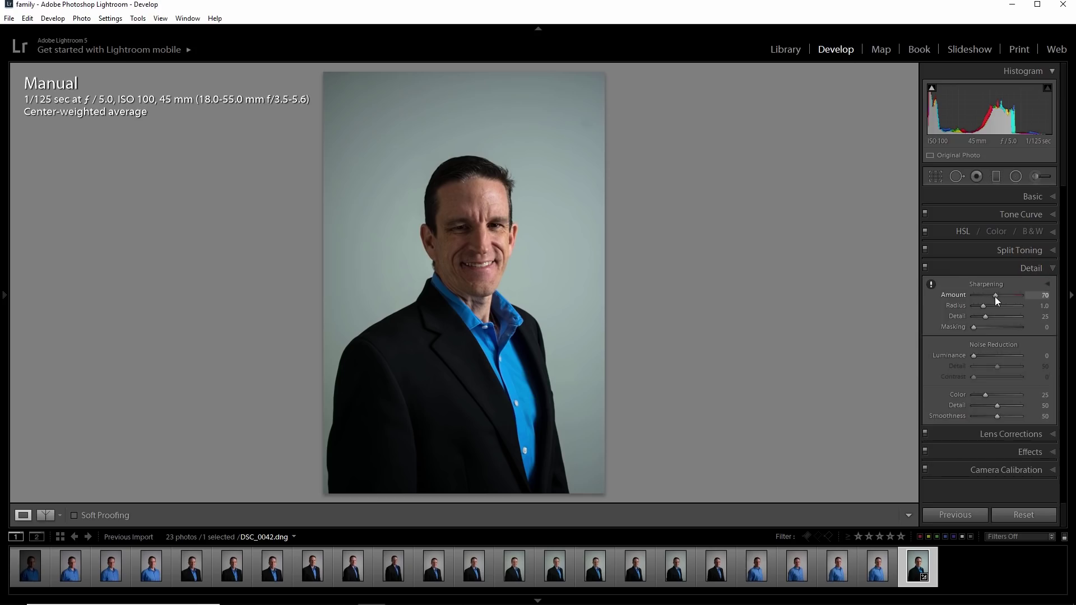
alt+click(974, 328)
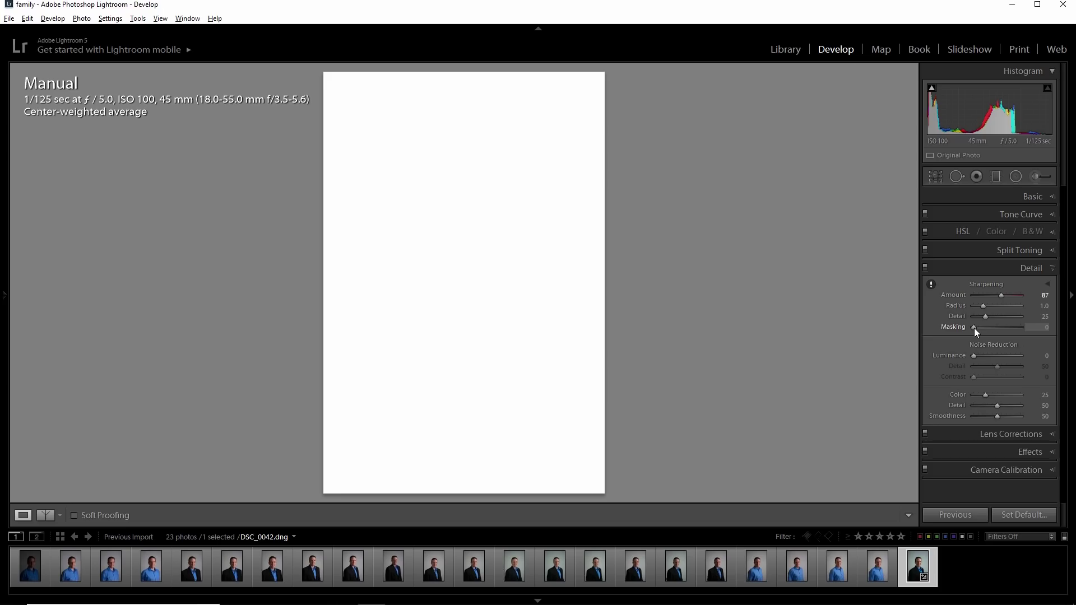
drag(974, 328, 1007, 329)
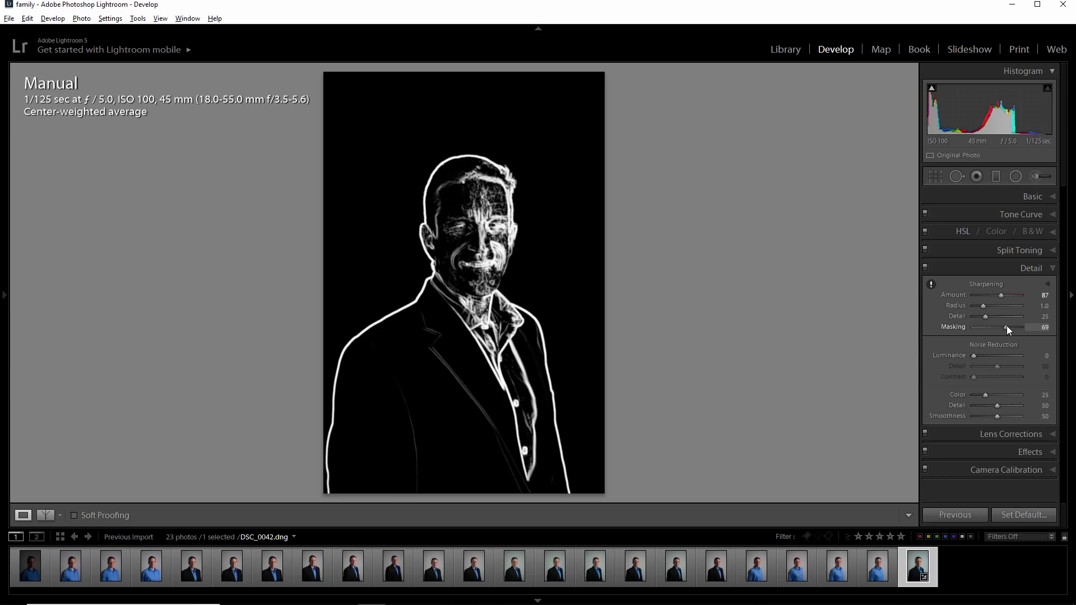
drag(1008, 327, 1008, 327)
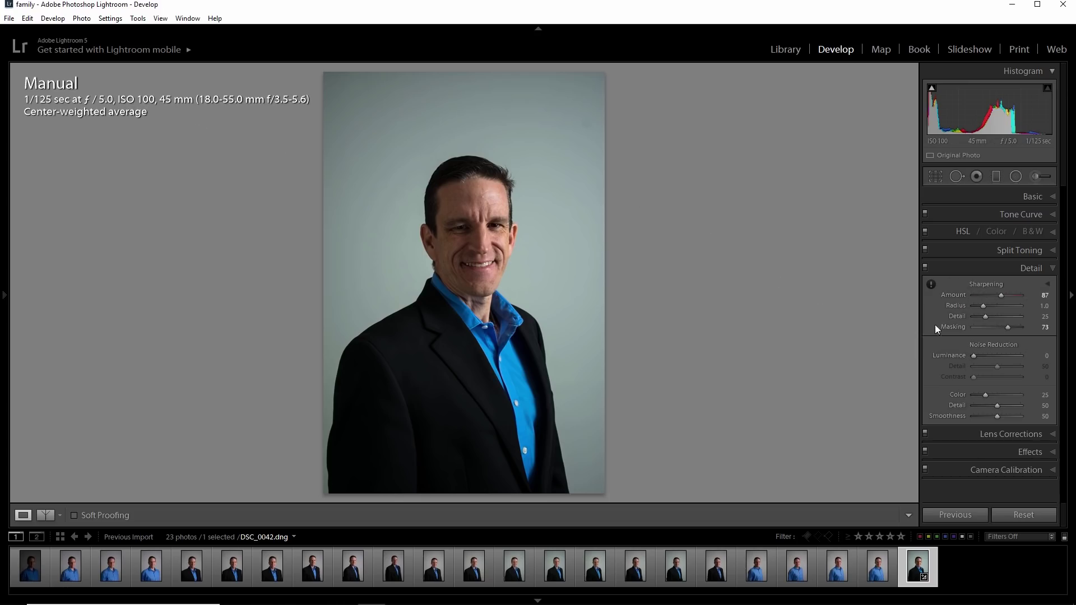
drag(975, 357, 978, 358)
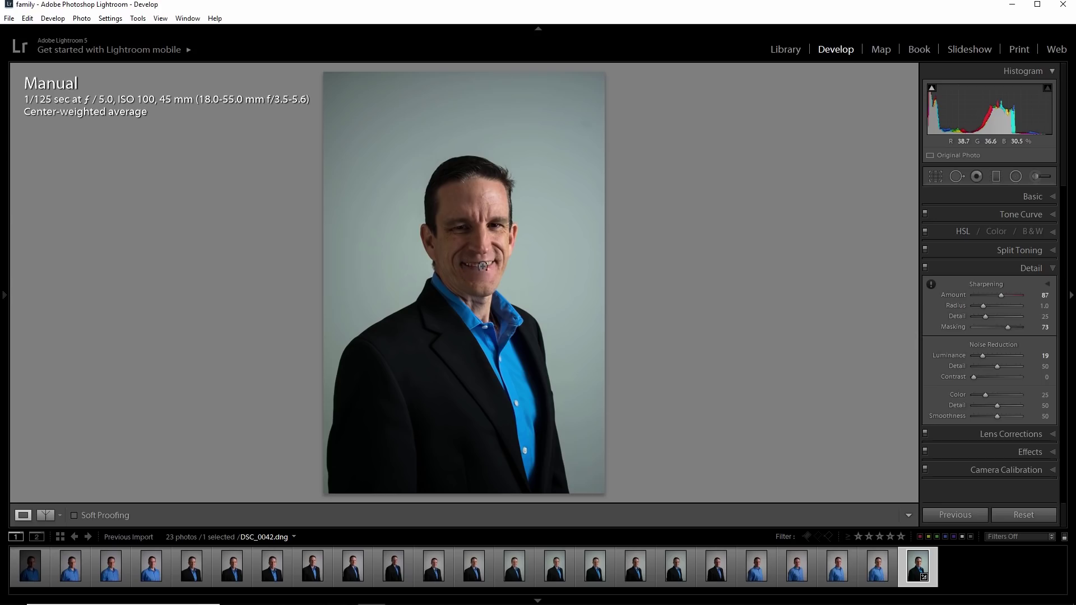
Step: Clone out the outermost tooth on the image's left with a size 26 spot, sampling the dark corner of the mouth
click(482, 268)
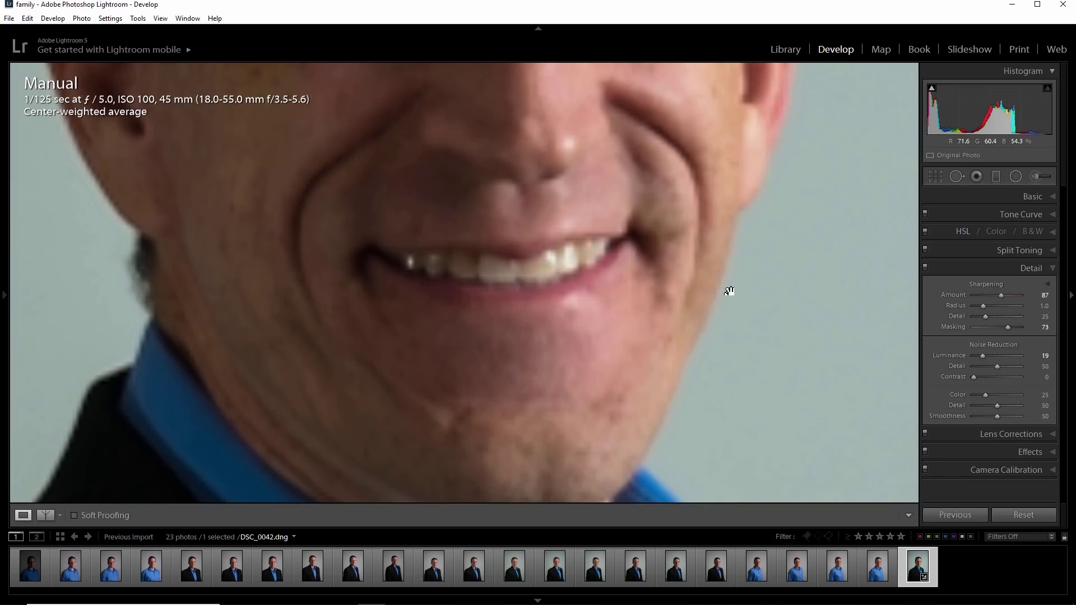
click(955, 177)
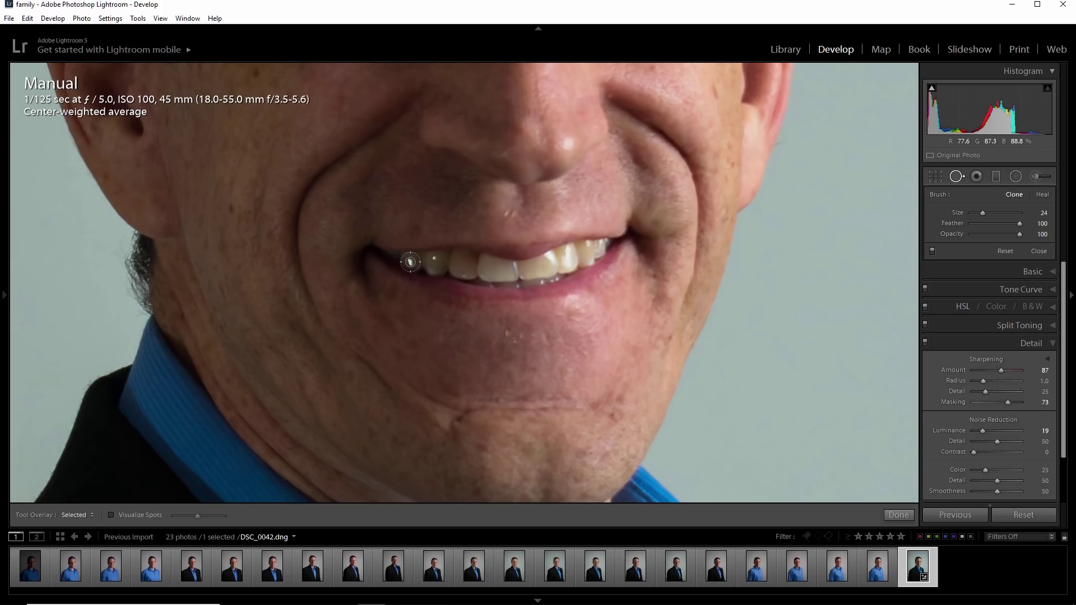
scroll(411, 261, up, 3)
scroll(411, 262, up, 3)
scroll(411, 261, down, 5)
click(410, 262)
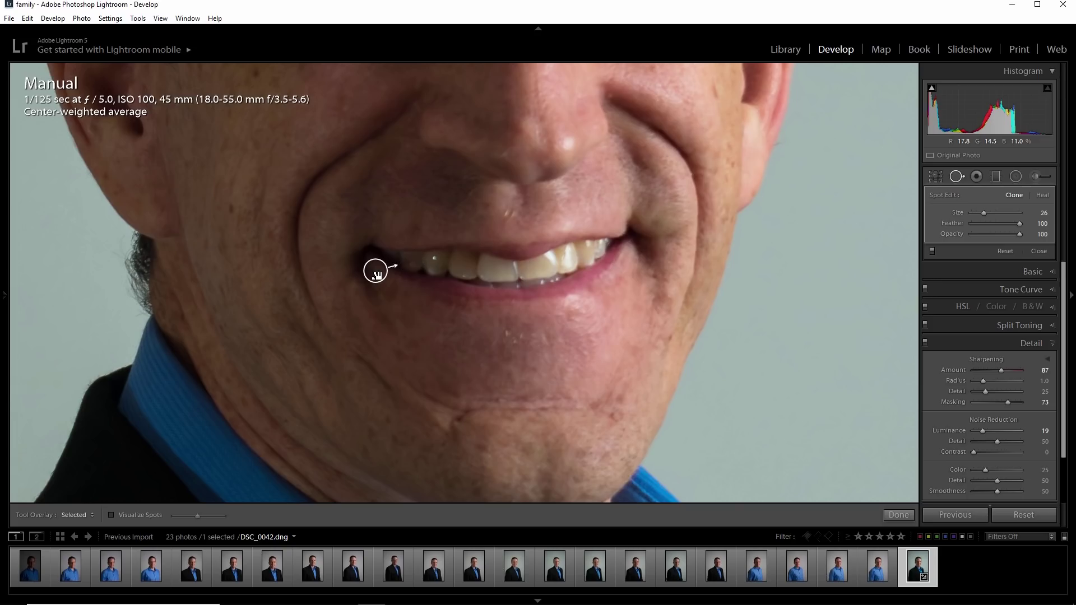
drag(377, 275, 381, 277)
drag(378, 273, 378, 277)
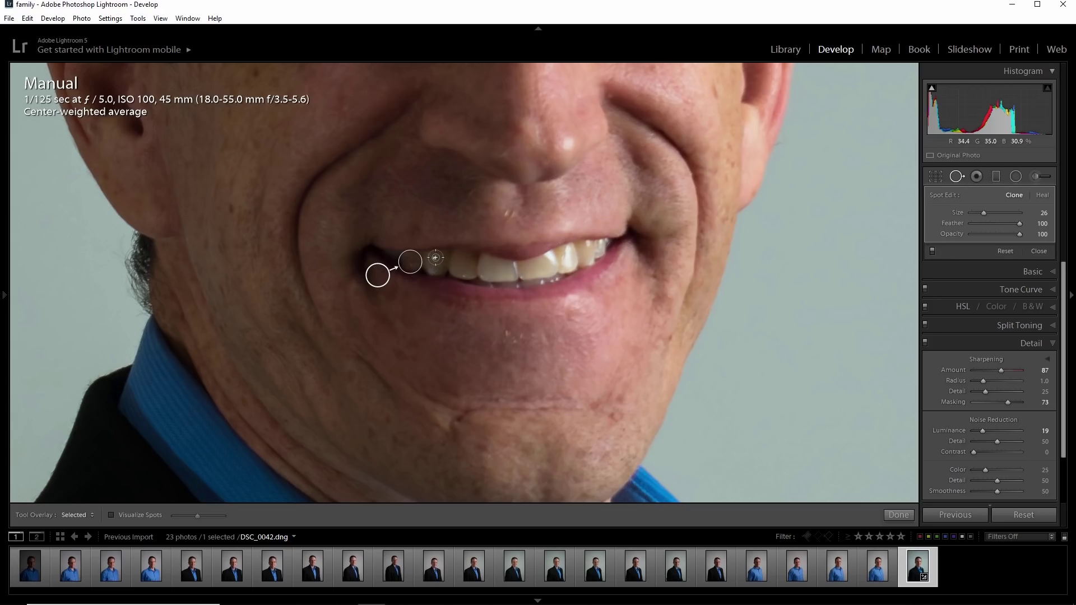
Step: Clone over the blemish on the next tooth with a size 19 spot sampled from the adjacent tooth, and finish spot editing
scroll(436, 258, down, 3)
click(435, 258)
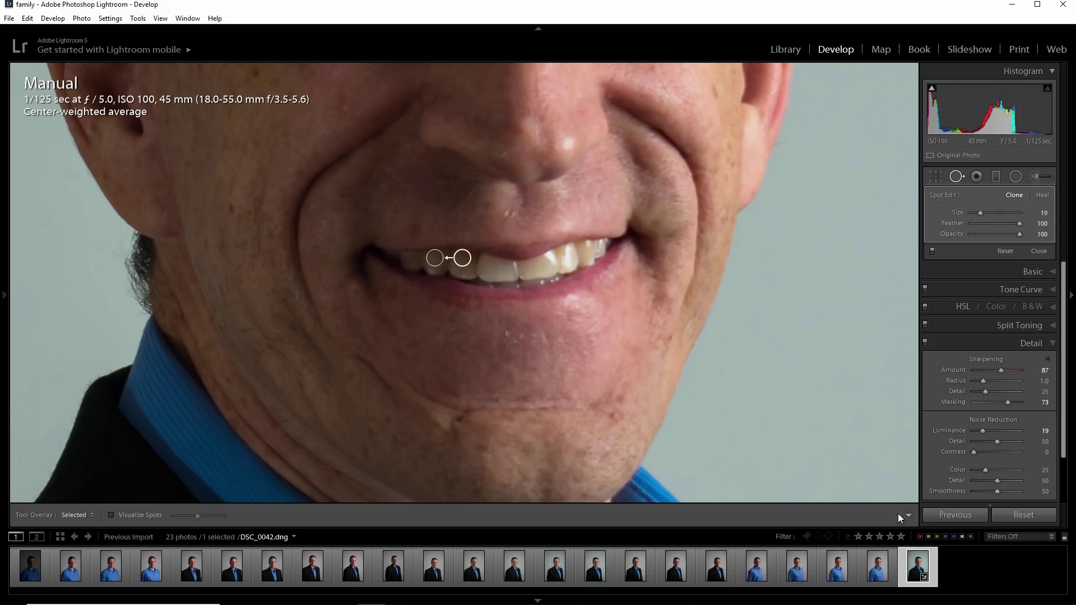
click(898, 513)
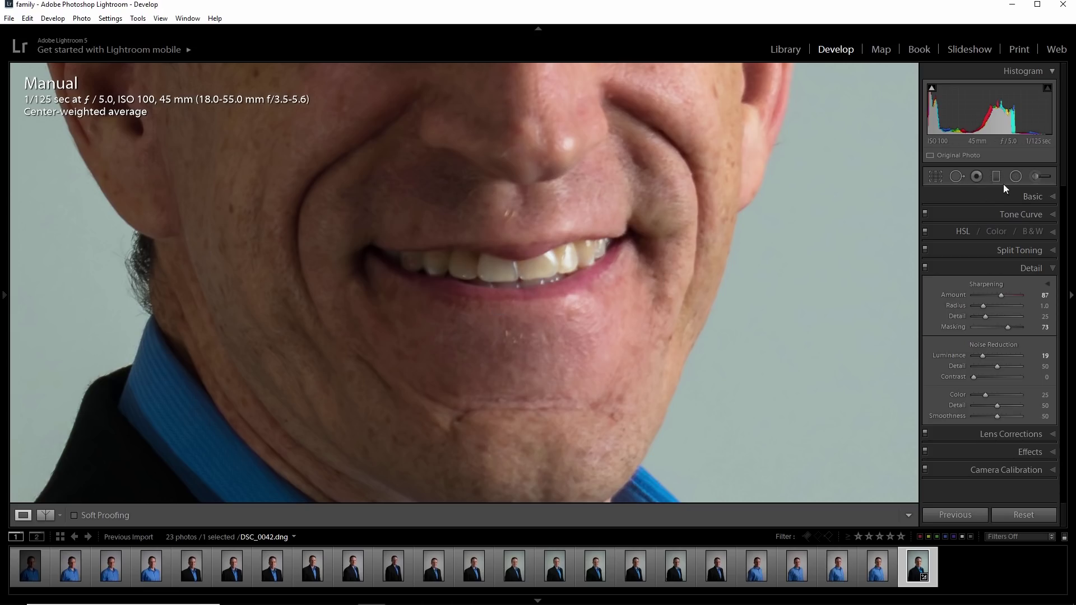
Step: Paint an Adjustment Brush mask over the yellowish teeth with Temp reset to 0
click(1038, 177)
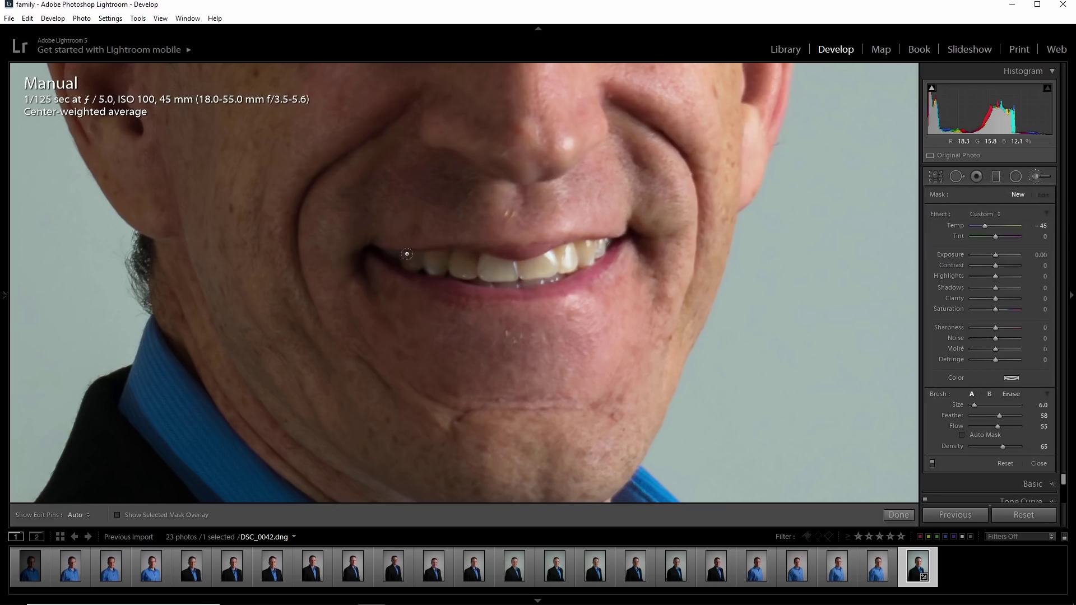
double_click(956, 225)
key(h)
click(428, 254)
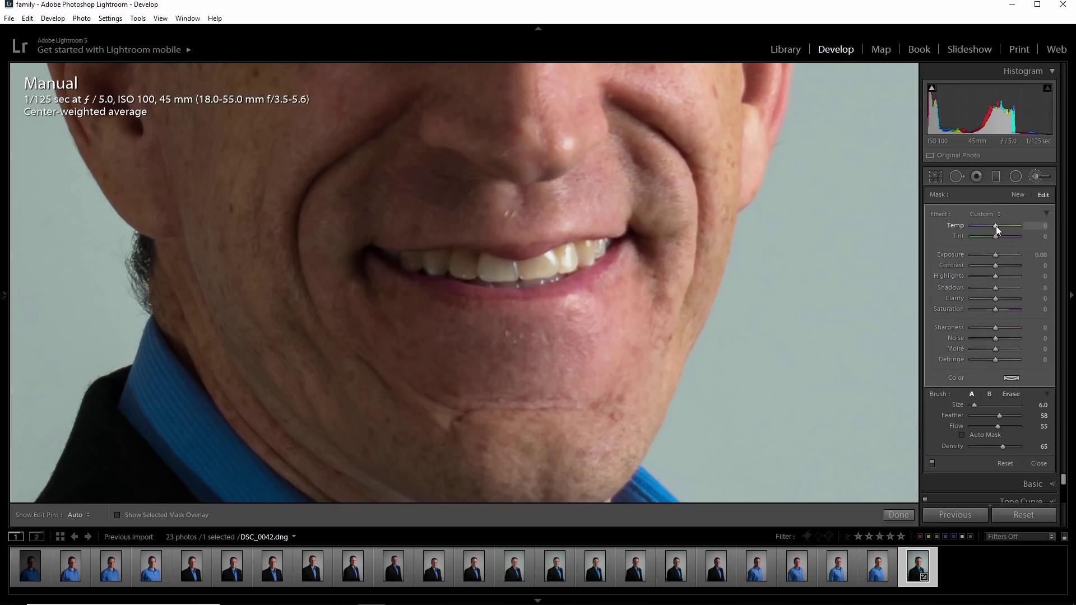
Step: Set the teeth mask's Temp to -29, and try an Exposure of 0.48 before resetting it to 0
drag(997, 226, 970, 225)
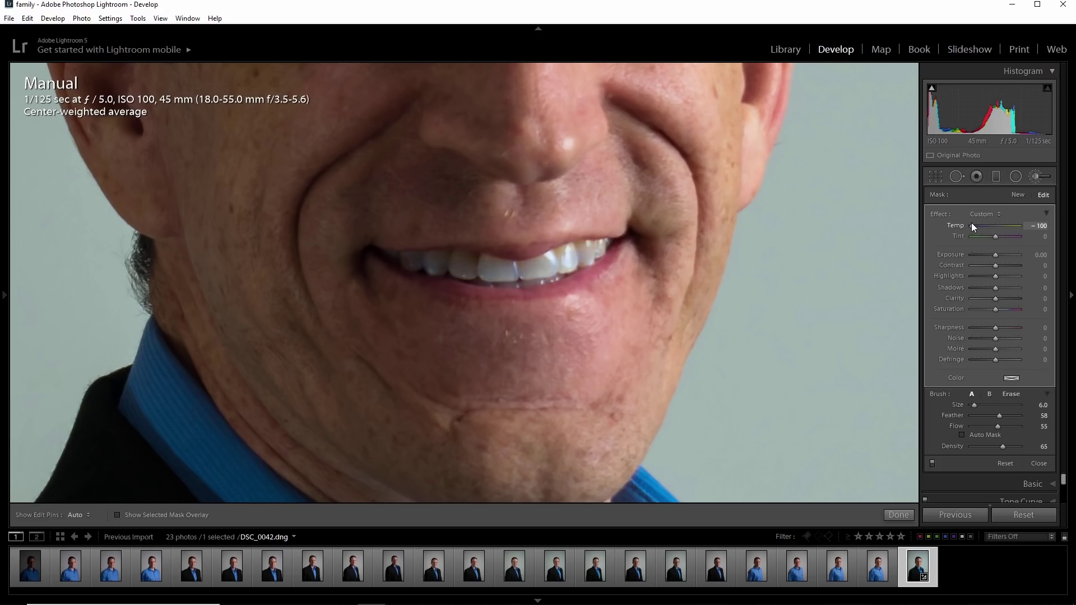
drag(972, 226, 995, 223)
drag(997, 254, 999, 255)
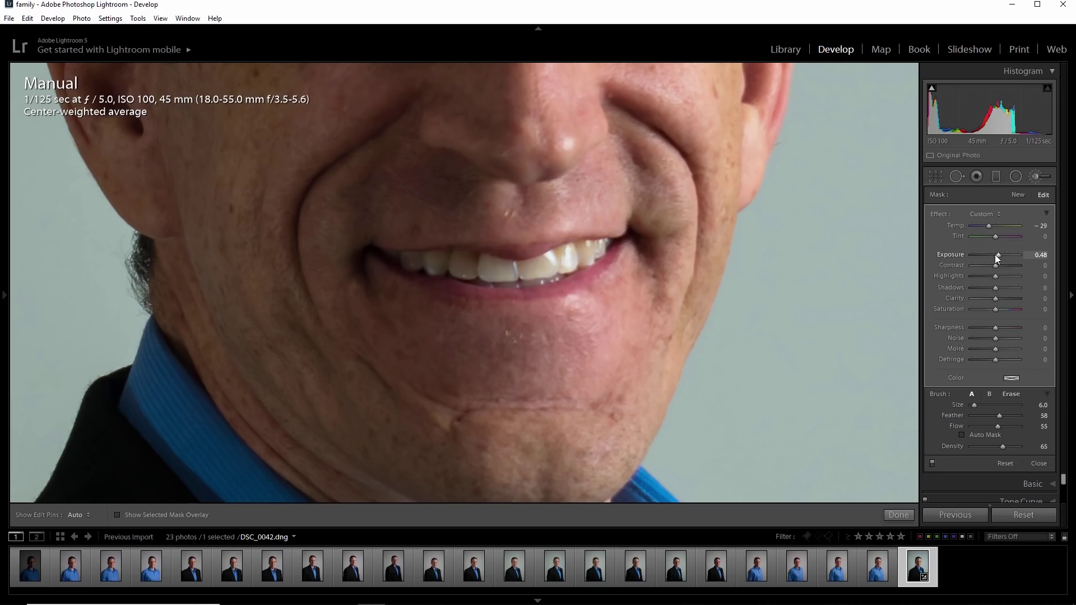
double_click(962, 254)
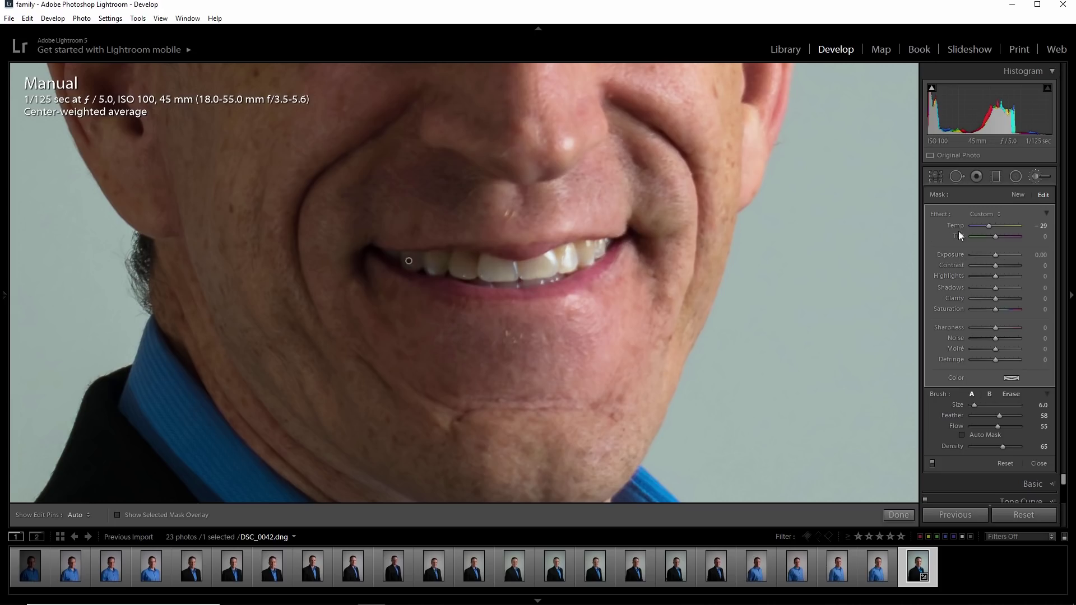
Step: Refine the teeth mask's temperature and sharpness, finish the brush adjustment, and return to the full portrait
click(993, 226)
key(h)
key(h)
drag(996, 328, 1007, 328)
mouse_move(980, 265)
mouse_down()
mouse_move(1010, 268)
mouse_move(987, 272)
mouse_up()
drag(990, 271, 991, 270)
click(902, 514)
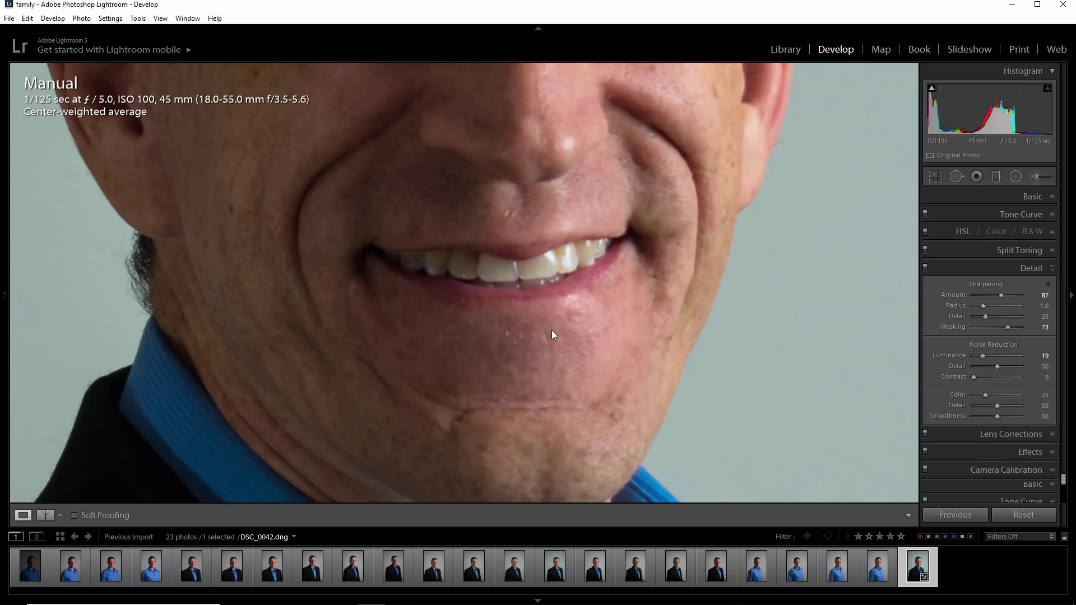
click(553, 334)
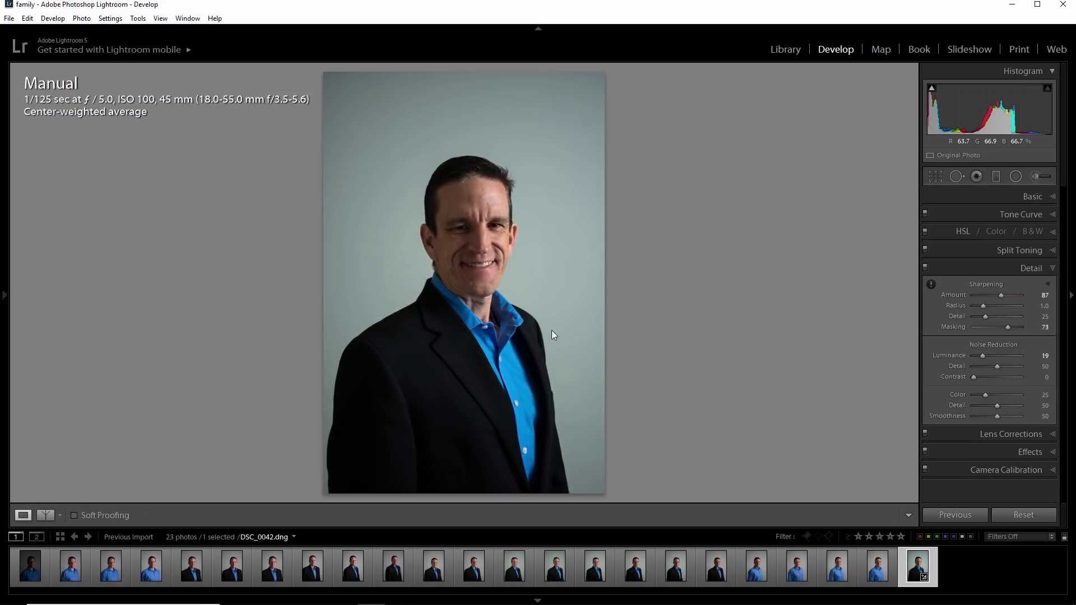
Step: Paint a brush mask over the whites of both eyes and set Exposure to 2.29, Clarity to 43 and Sharpness to 48
click(488, 225)
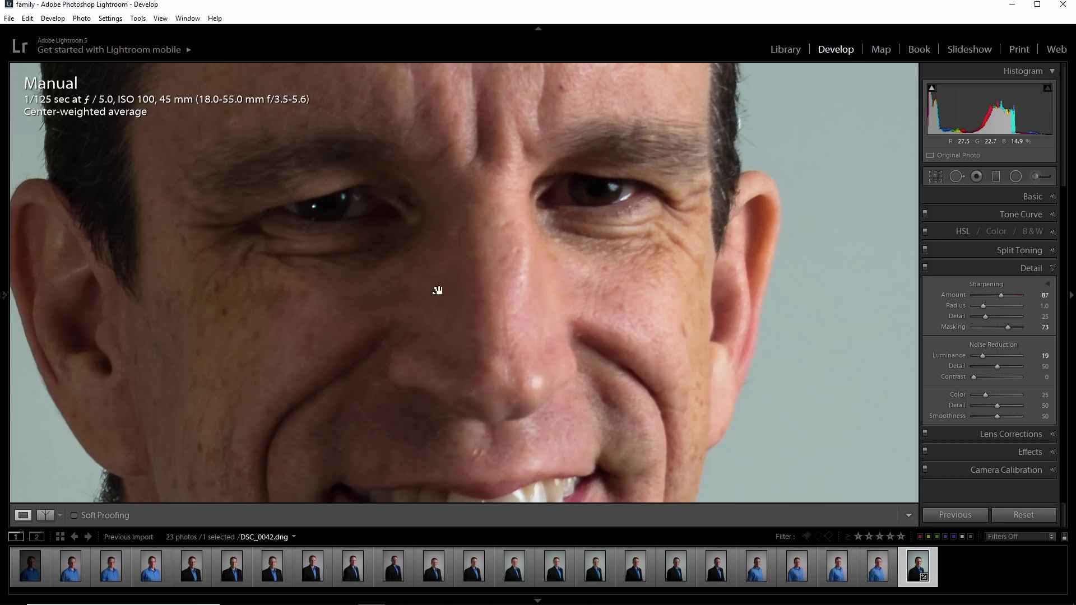
click(1036, 177)
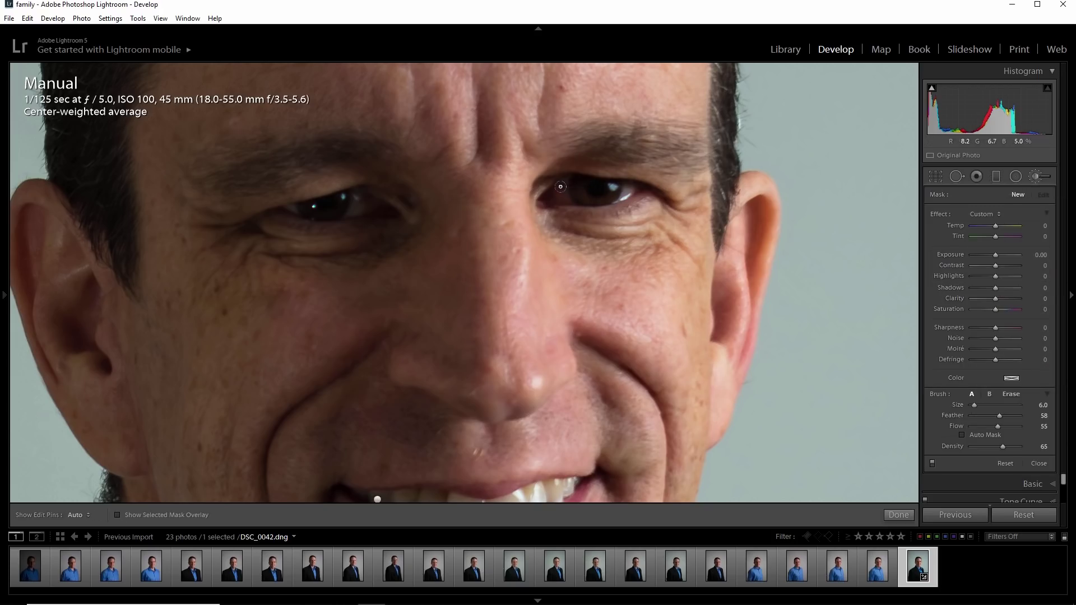
key(h)
key(h)
click(559, 193)
key(h)
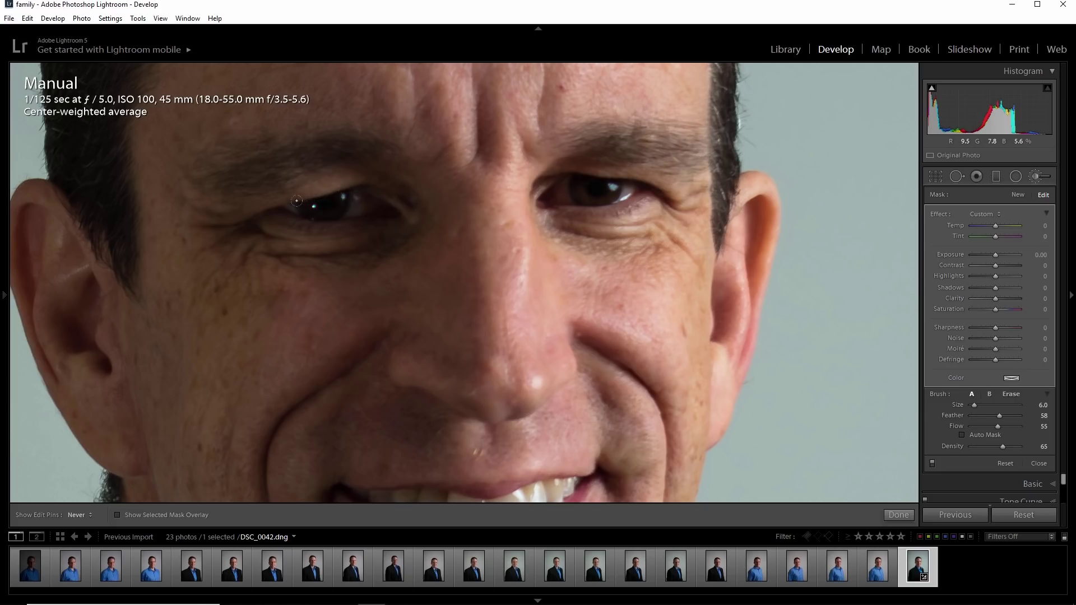
key(h)
drag(998, 254, 1005, 255)
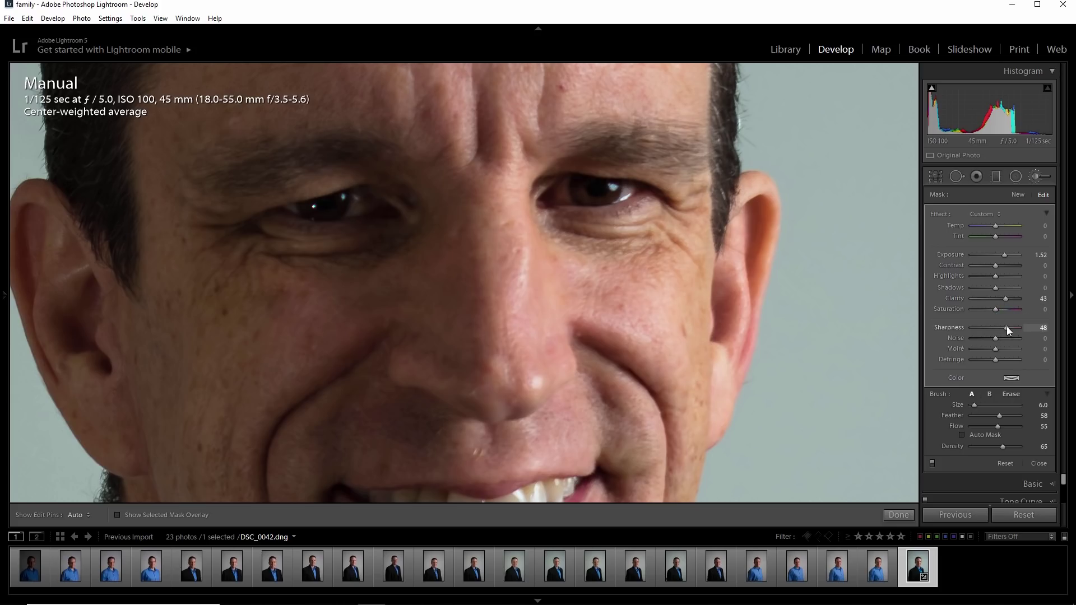
drag(1005, 255, 1007, 256)
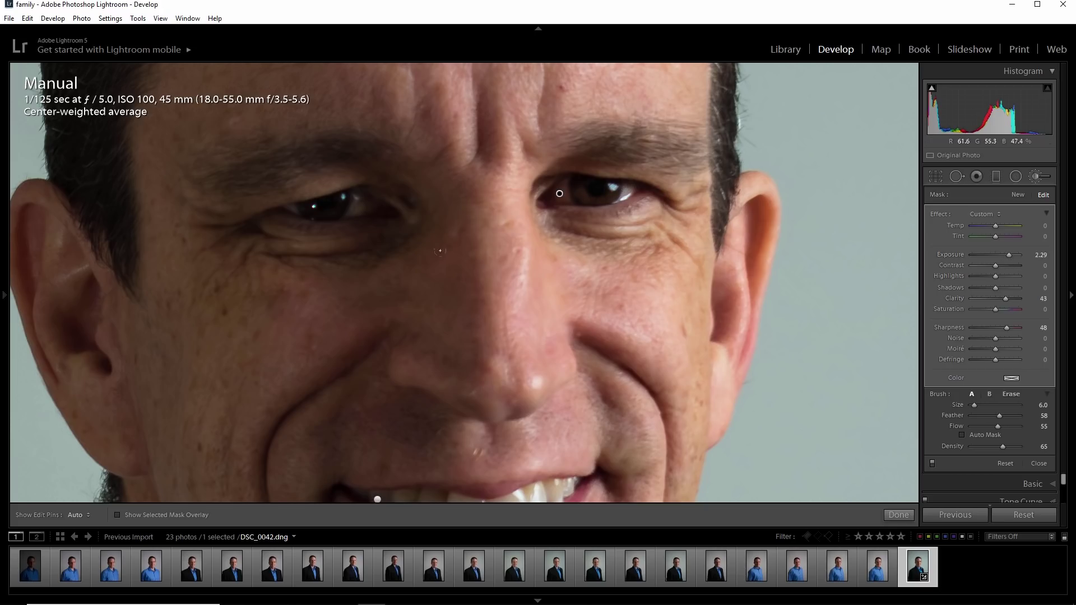
Step: Paint a new brush mask over the irises of both eyes and raise its Exposure to 2.86
click(1022, 194)
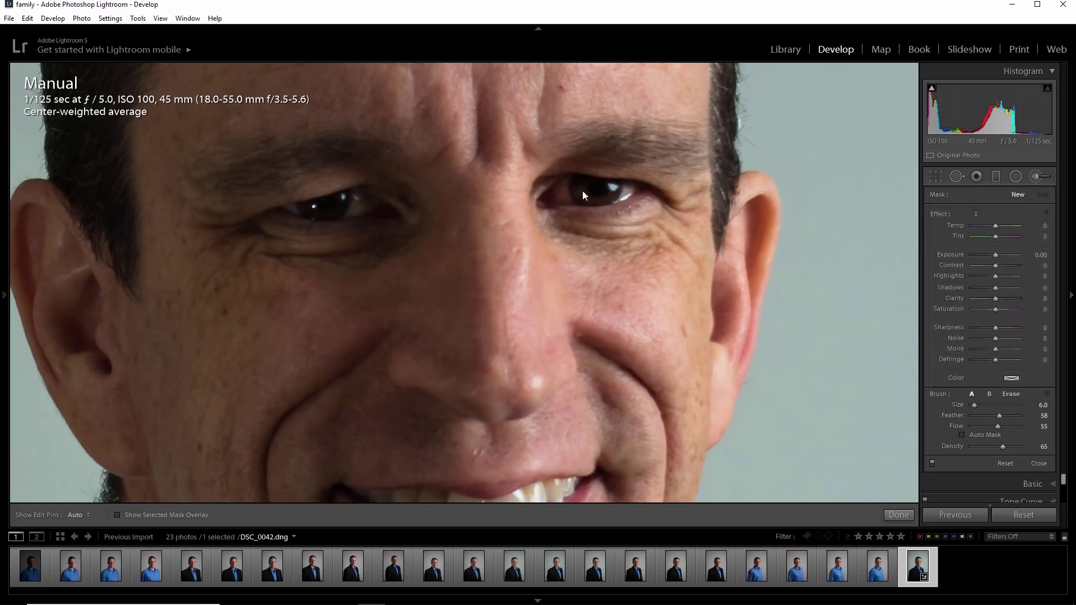
key(h)
key(h)
click(330, 196)
key(h)
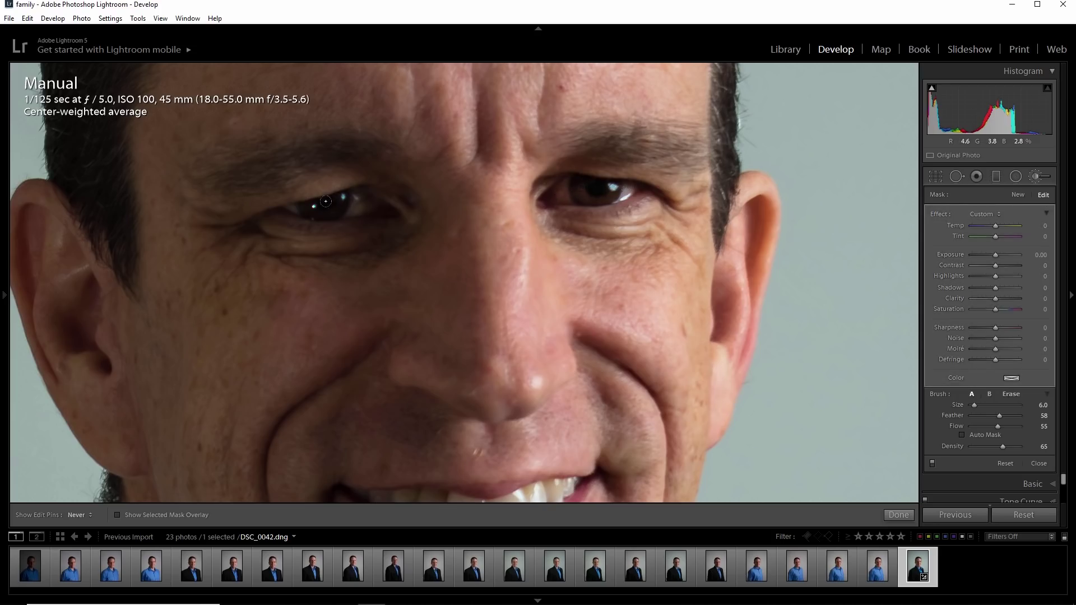
key(h)
drag(996, 251, 1003, 255)
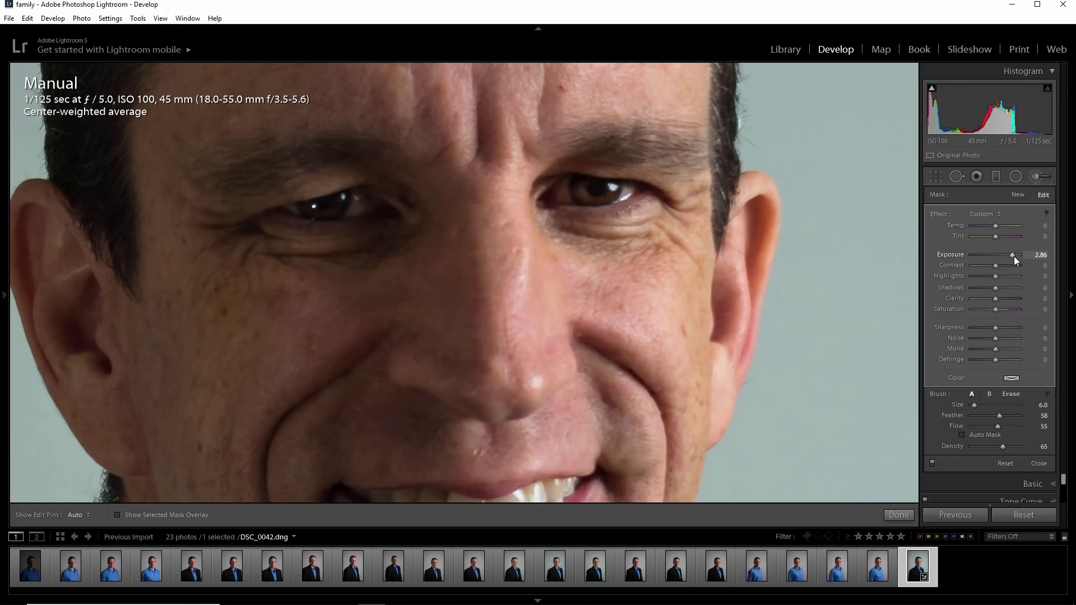
Step: Tint the iris mask golden yellow with hue 47 and saturation 95%
click(1011, 379)
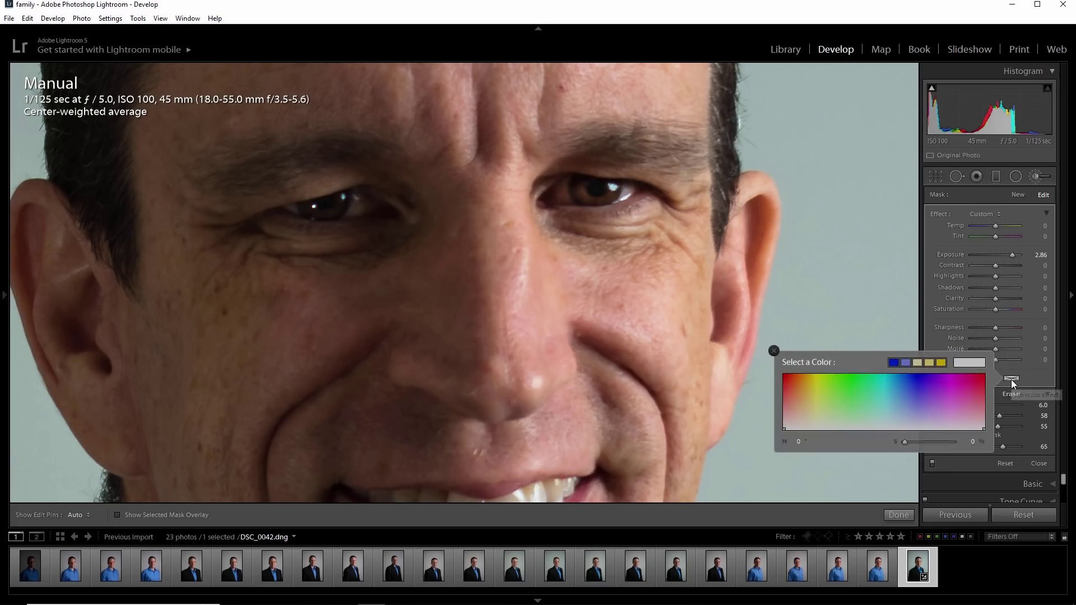
click(818, 378)
drag(818, 378, 810, 377)
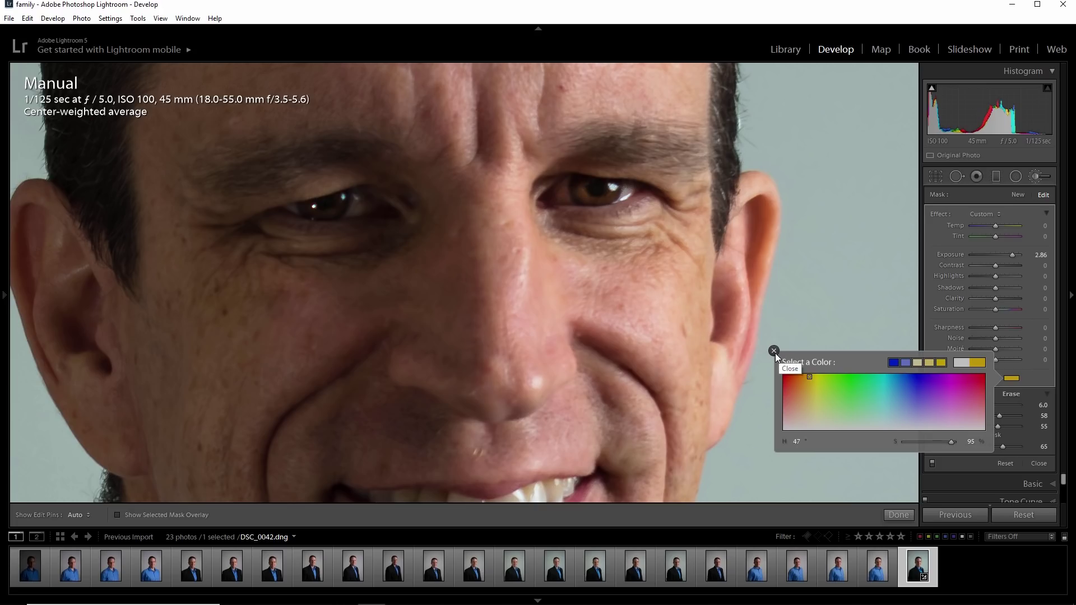
click(775, 352)
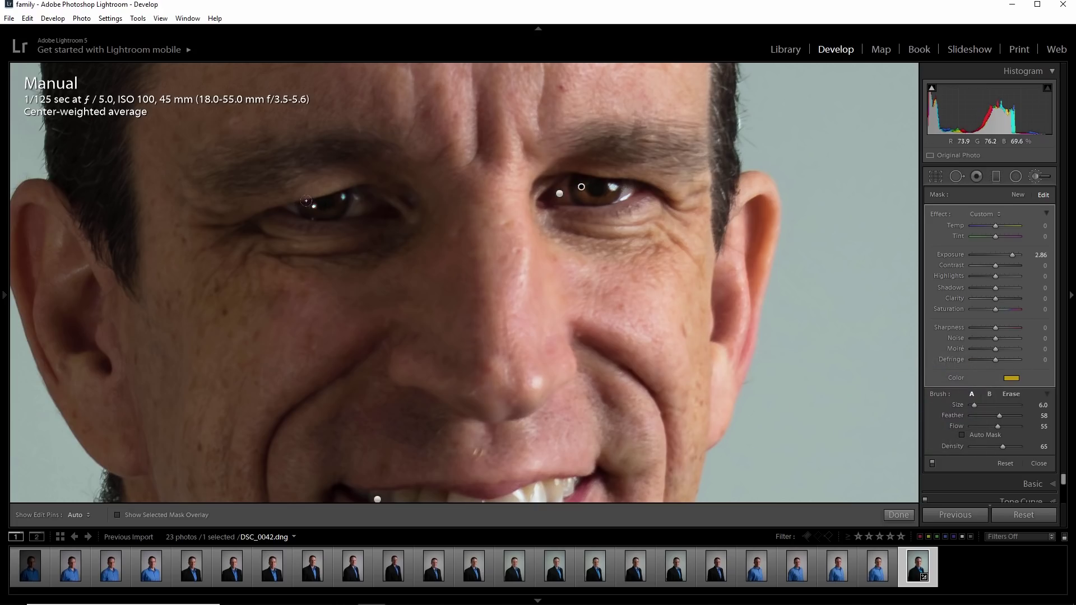
Step: Clone out the bright reflection in the outer part of the subject's right eye with a size 21 spot, sampling the darker area just beside it
click(956, 176)
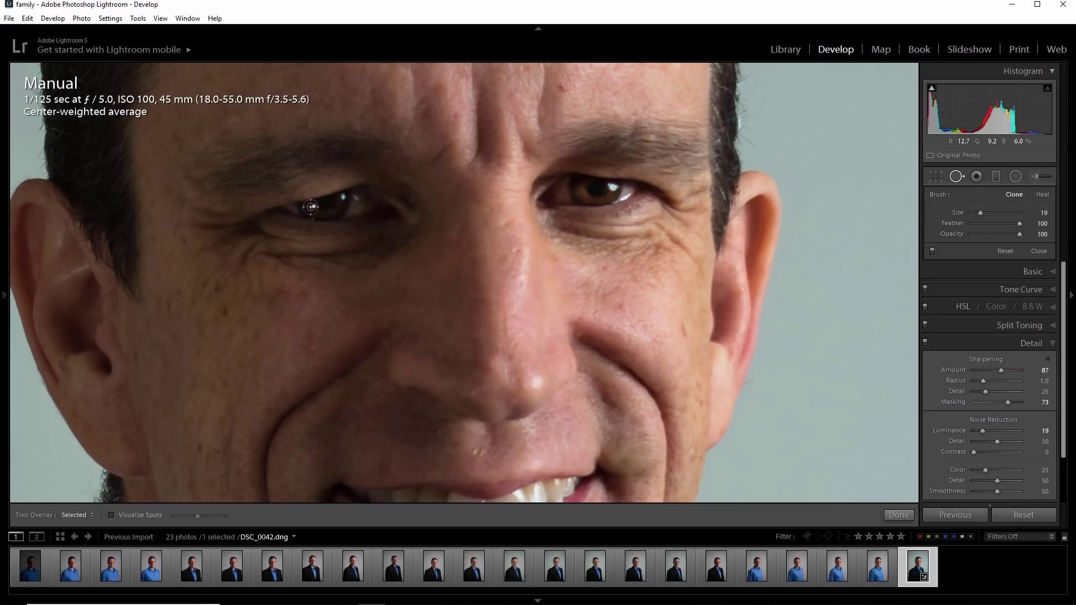
scroll(311, 206, up, 3)
scroll(314, 206, up, 2)
click(313, 206)
drag(400, 208, 337, 214)
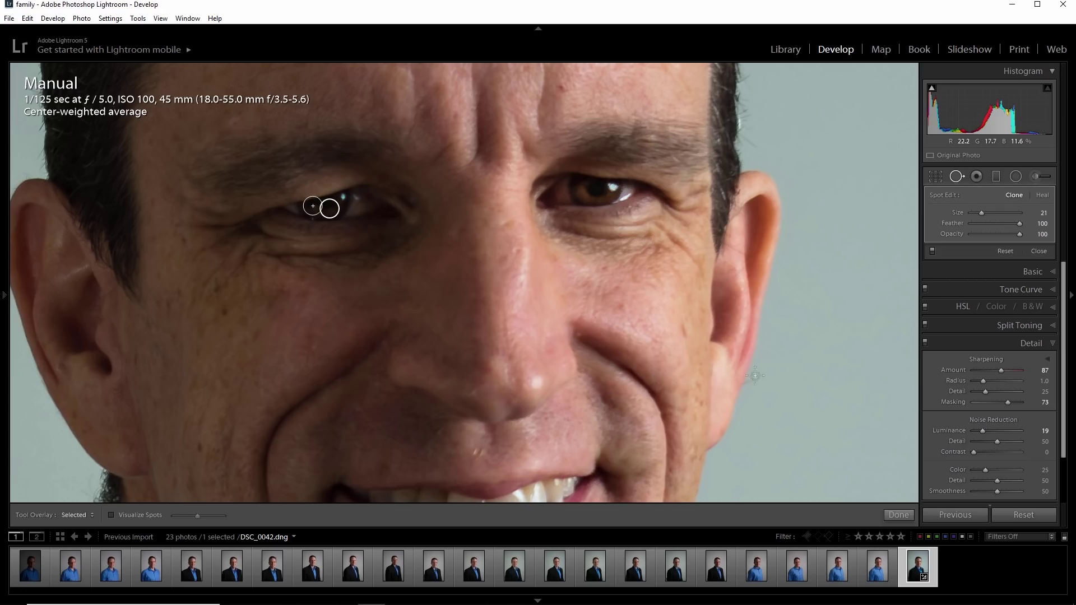
click(899, 515)
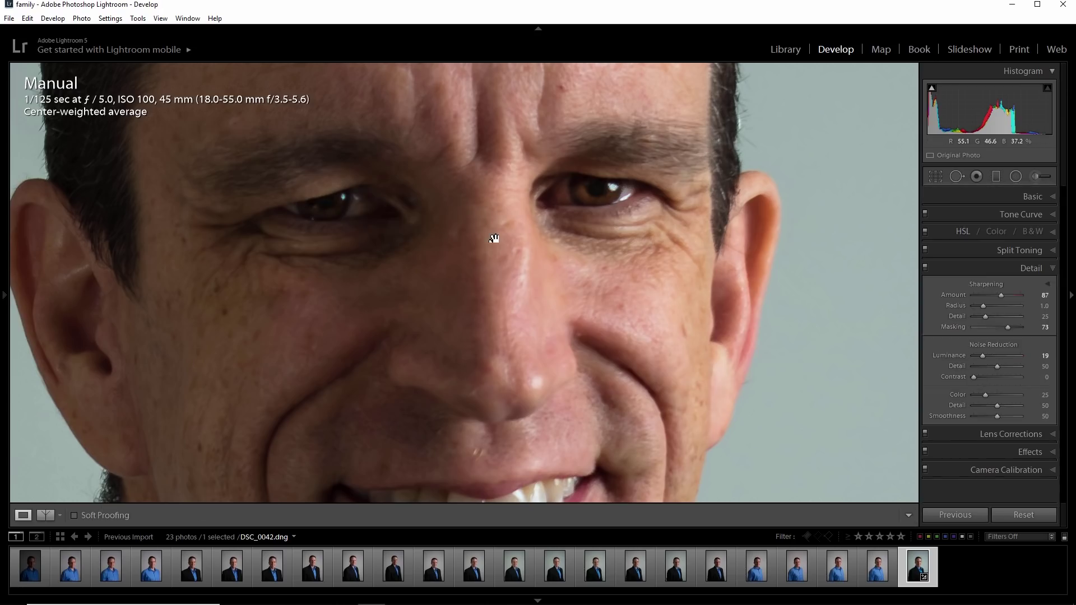
Step: Crop the full portrait to a tighter custom-aspect frame, removing space above the head, the lower jacket and thin strips from both sides
click(503, 243)
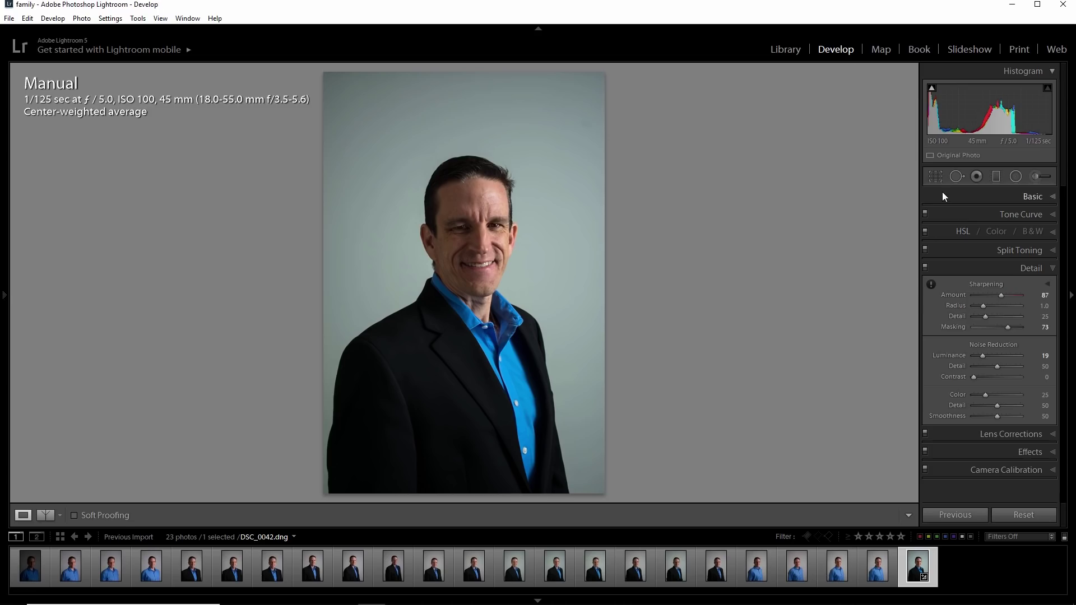
click(936, 177)
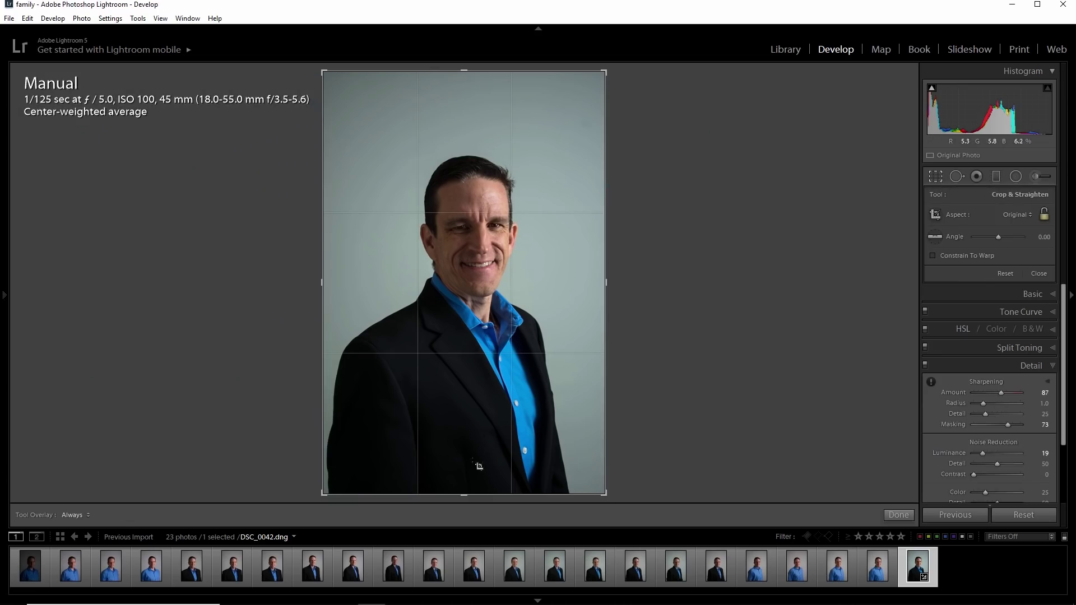
drag(464, 494, 464, 464)
drag(466, 101, 466, 128)
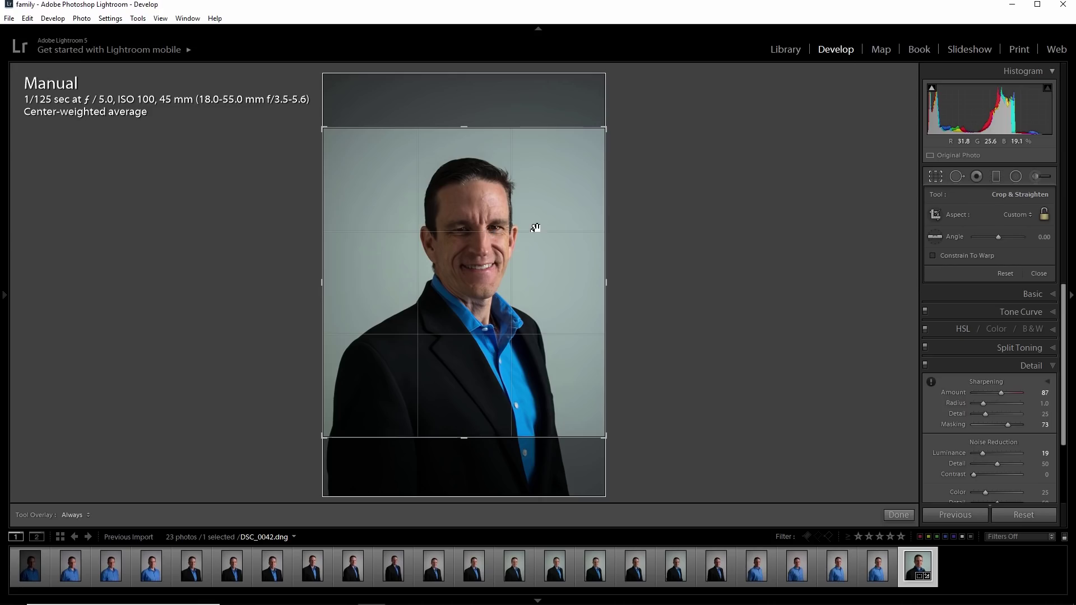
drag(465, 128, 464, 132)
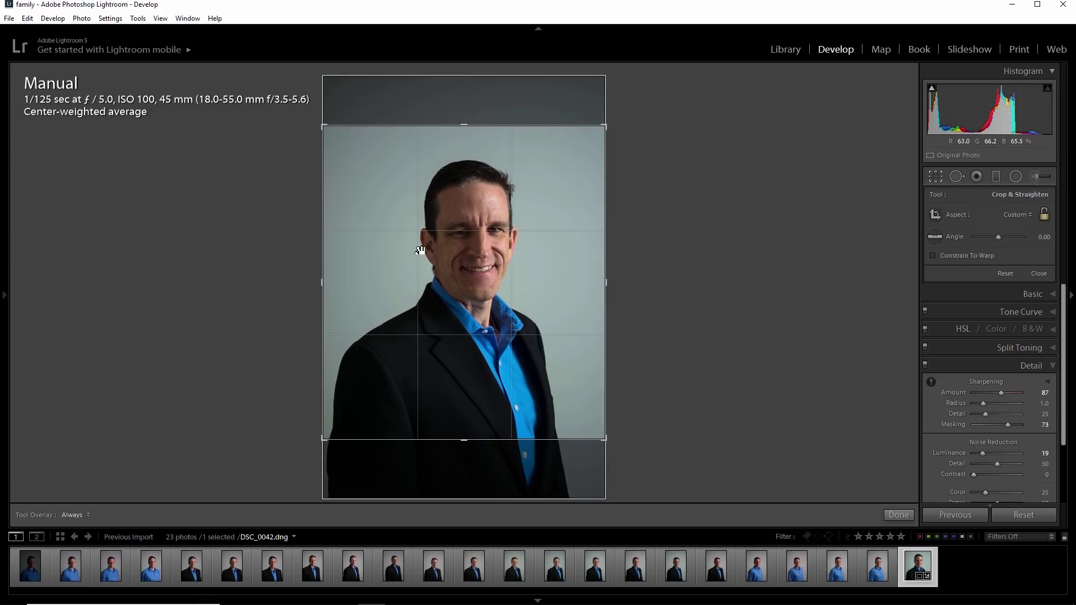
drag(325, 283, 334, 282)
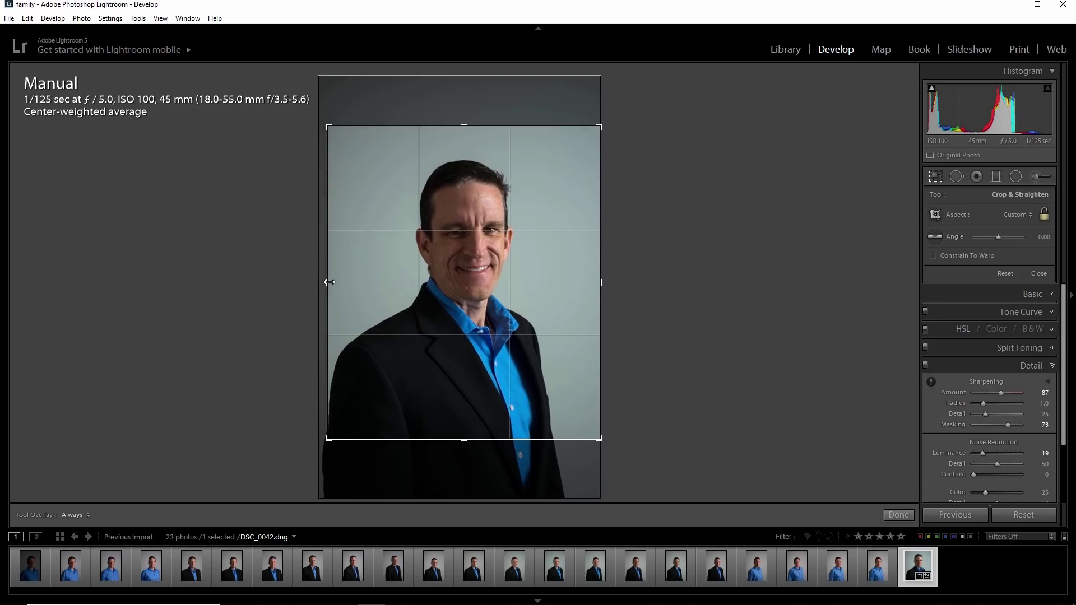
drag(600, 280, 598, 281)
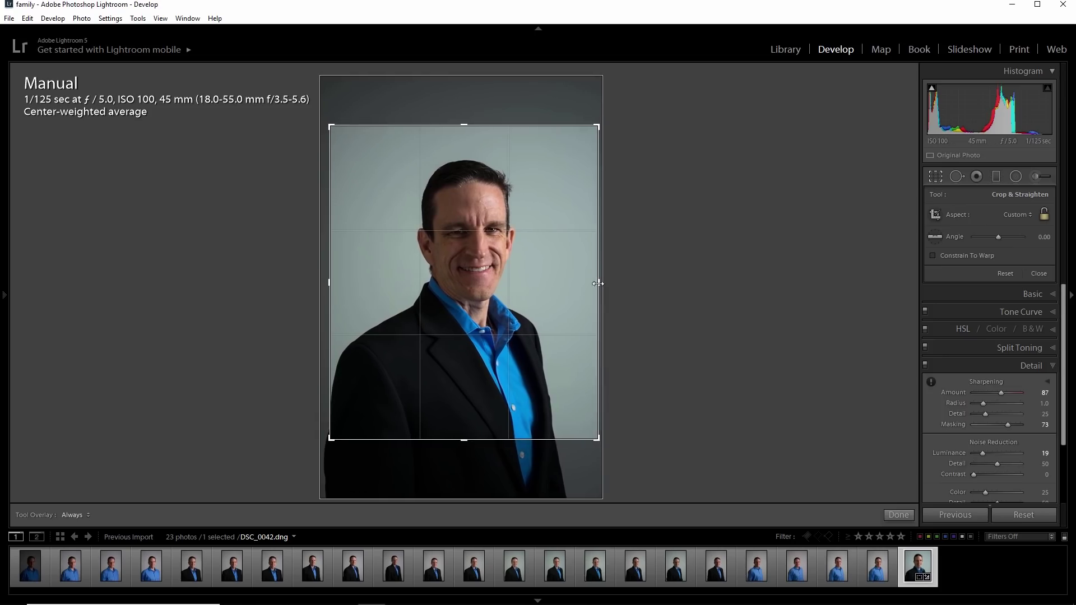
click(898, 514)
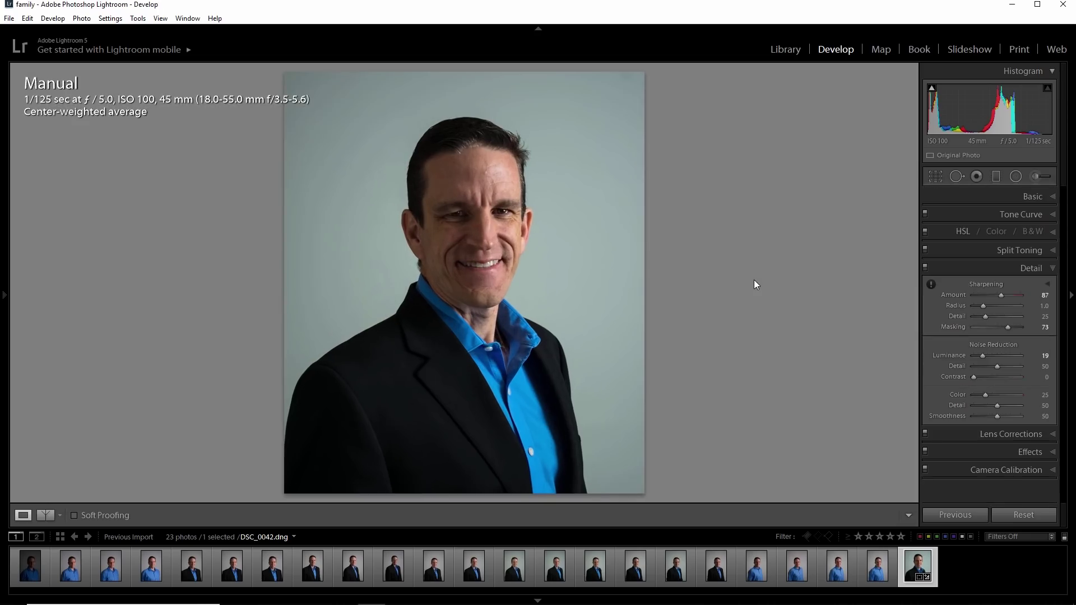